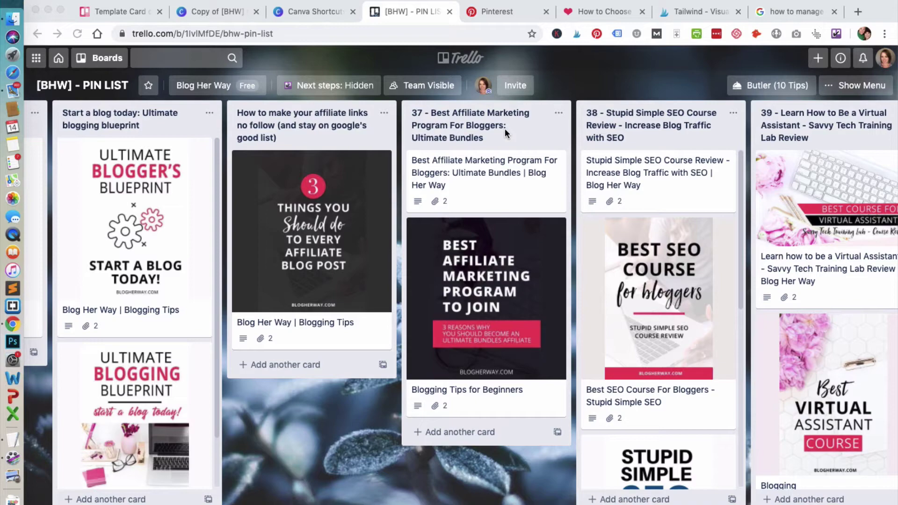
Scroll back and forth across the board's lists to survey them
{"action": "scroll", "coordinate": [413, 221], "scroll_direction": "left", "scroll_amount": 10}
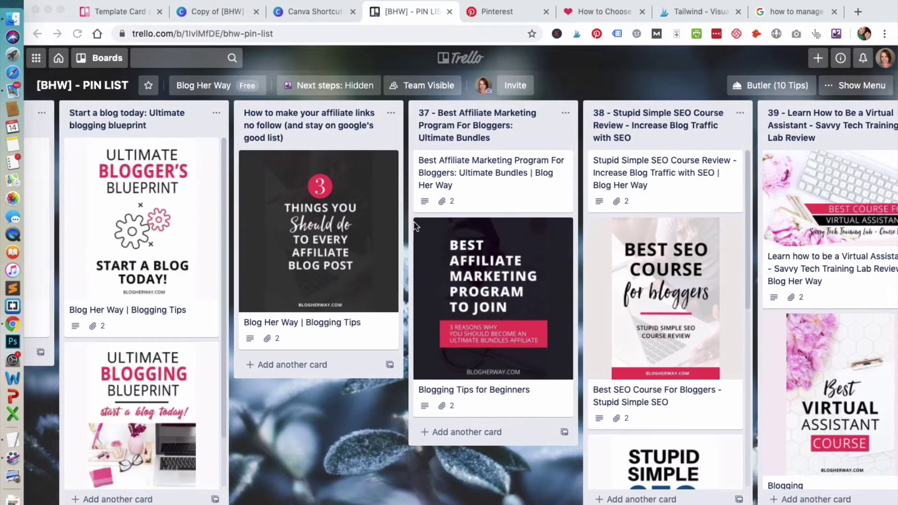
{"action": "scroll", "coordinate": [414, 221], "scroll_direction": "left", "scroll_amount": 20}
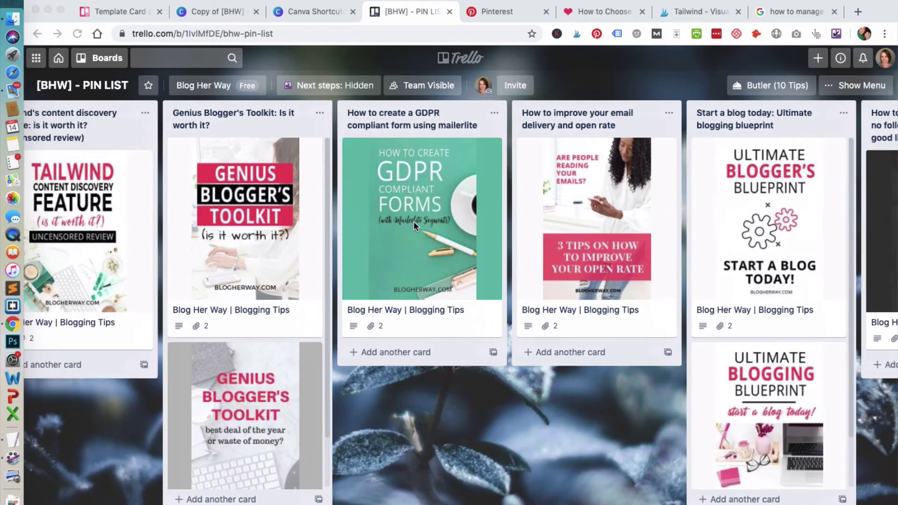
{"action": "scroll", "coordinate": [563, 235], "scroll_direction": "right", "scroll_amount": 5}
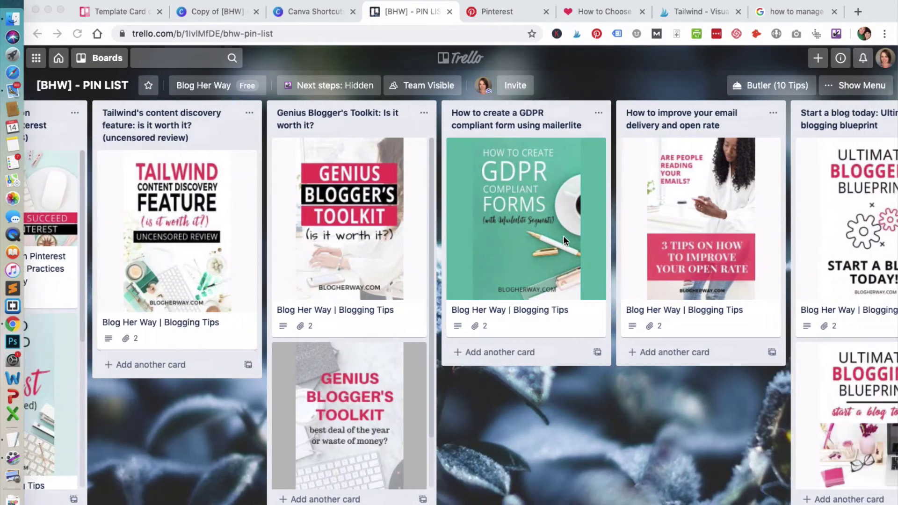
{"action": "scroll", "coordinate": [563, 234], "scroll_direction": "right", "scroll_amount": 20}
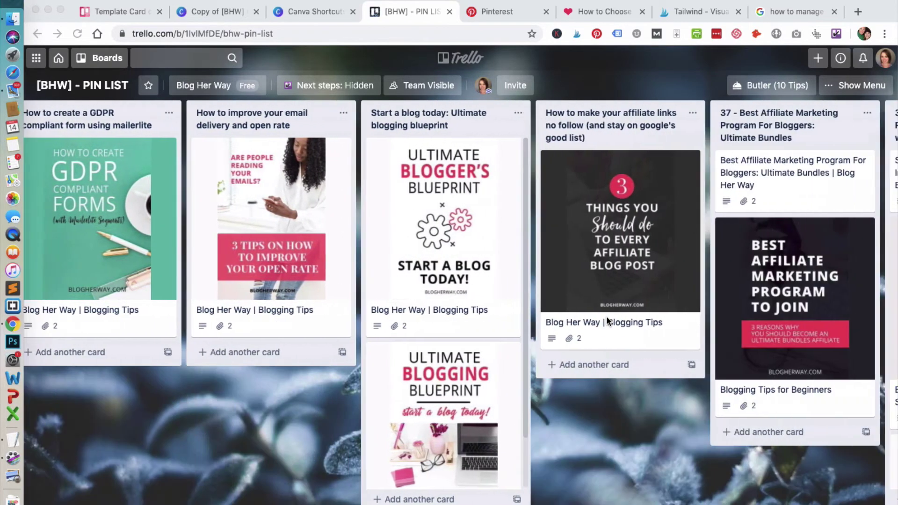
{"action": "scroll", "coordinate": [607, 320], "scroll_direction": "right", "scroll_amount": 15}
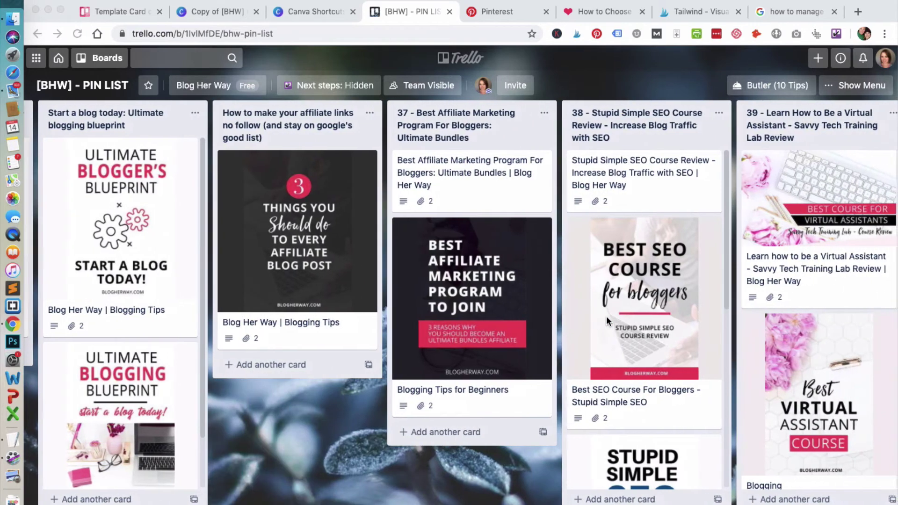
{"action": "scroll", "coordinate": [607, 315], "scroll_direction": "right", "scroll_amount": 9}
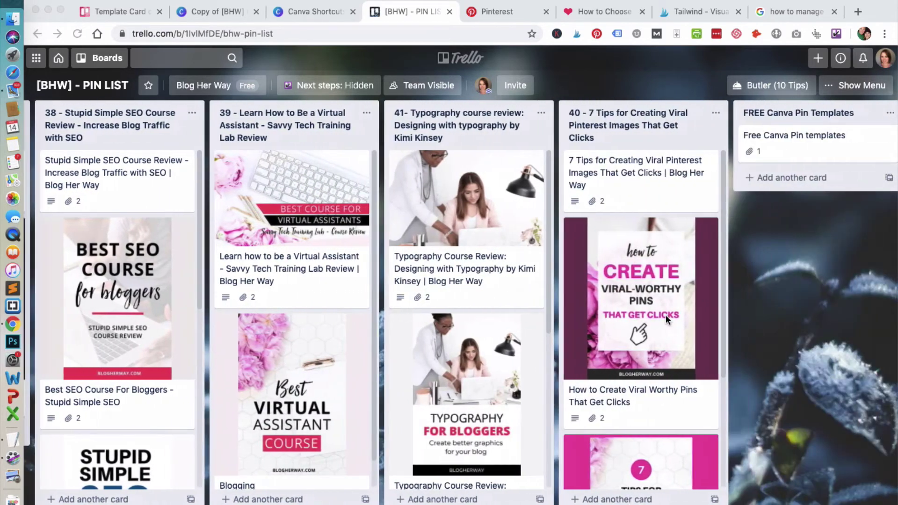
{"action": "scroll", "coordinate": [666, 315], "scroll_direction": "down", "scroll_amount": 4}
{"action": "scroll", "coordinate": [666, 315], "scroll_direction": "up", "scroll_amount": 4}
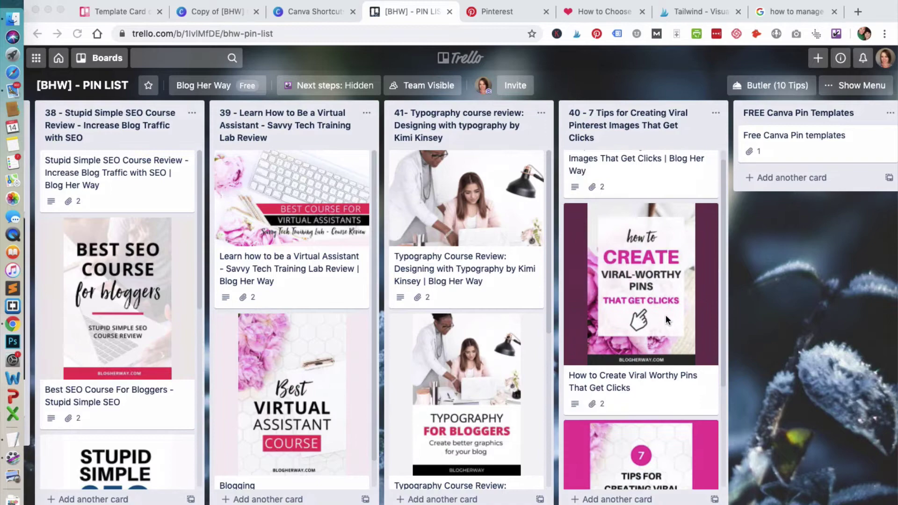
{"action": "scroll", "coordinate": [498, 353], "scroll_direction": "down", "scroll_amount": 5}
{"action": "scroll", "coordinate": [498, 353], "scroll_direction": "up", "scroll_amount": 5}
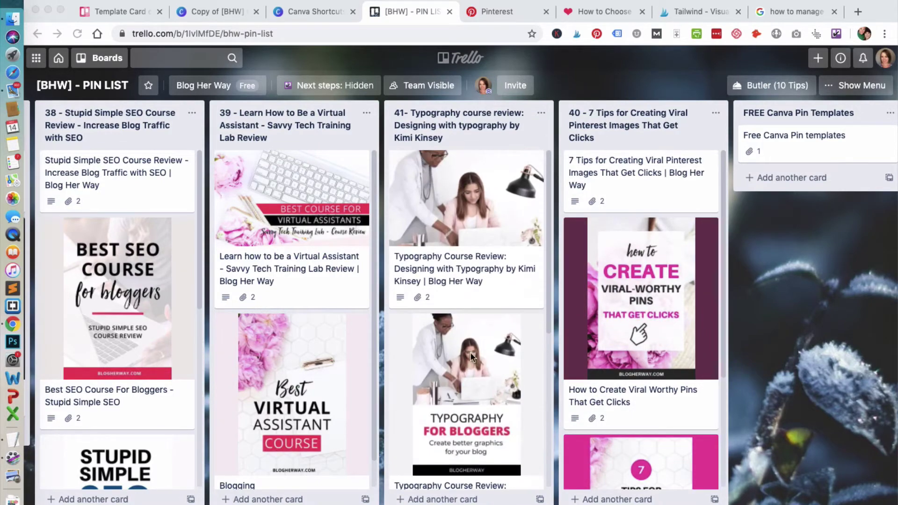
{"action": "scroll", "coordinate": [311, 379], "scroll_direction": "down", "scroll_amount": 1}
{"action": "scroll", "coordinate": [310, 380], "scroll_direction": "down", "scroll_amount": 2}
{"action": "scroll", "coordinate": [310, 380], "scroll_direction": "up", "scroll_amount": 3}
{"action": "scroll", "coordinate": [122, 320], "scroll_direction": "down", "scroll_amount": 10}
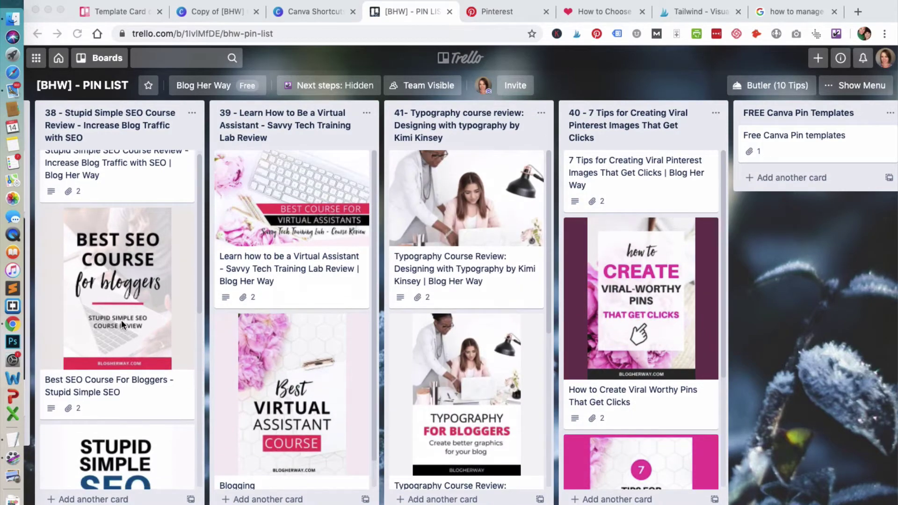
{"action": "scroll", "coordinate": [121, 320], "scroll_direction": "down", "scroll_amount": 8}
{"action": "scroll", "coordinate": [121, 320], "scroll_direction": "up", "scroll_amount": 1}
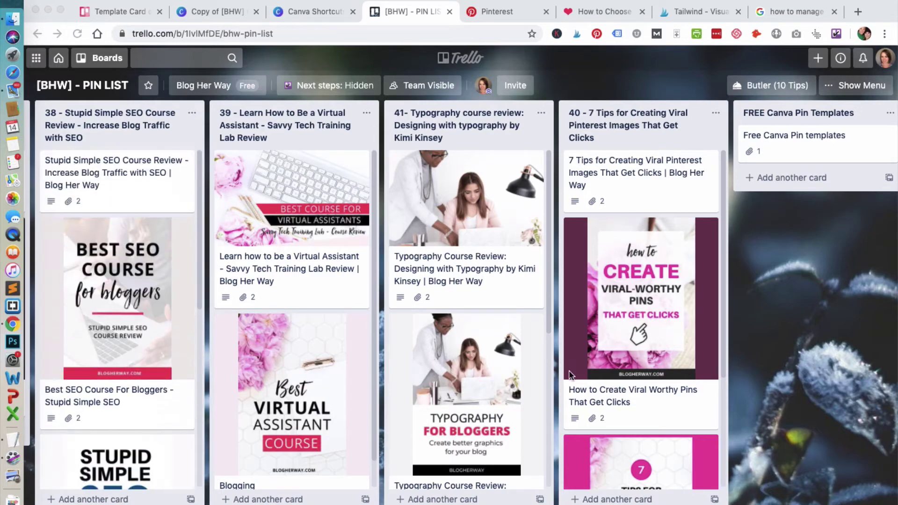
{"action": "scroll", "coordinate": [570, 374], "scroll_direction": "left", "scroll_amount": 5}
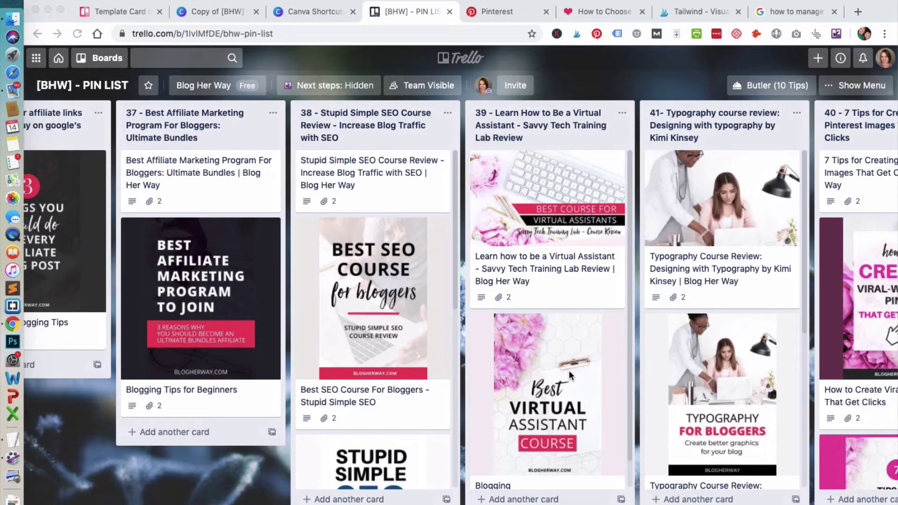
{"action": "scroll", "coordinate": [241, 287], "scroll_direction": "left", "scroll_amount": 2}
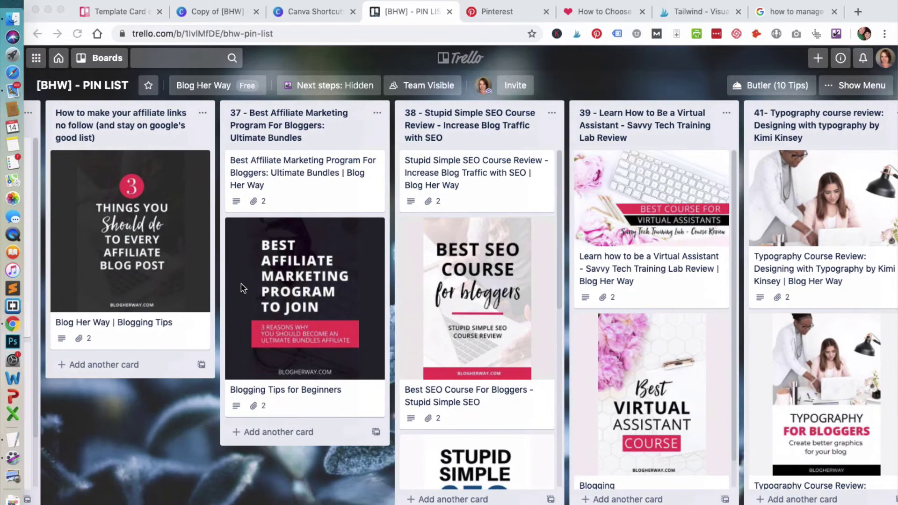
{"action": "scroll", "coordinate": [241, 287], "scroll_direction": "left", "scroll_amount": 2}
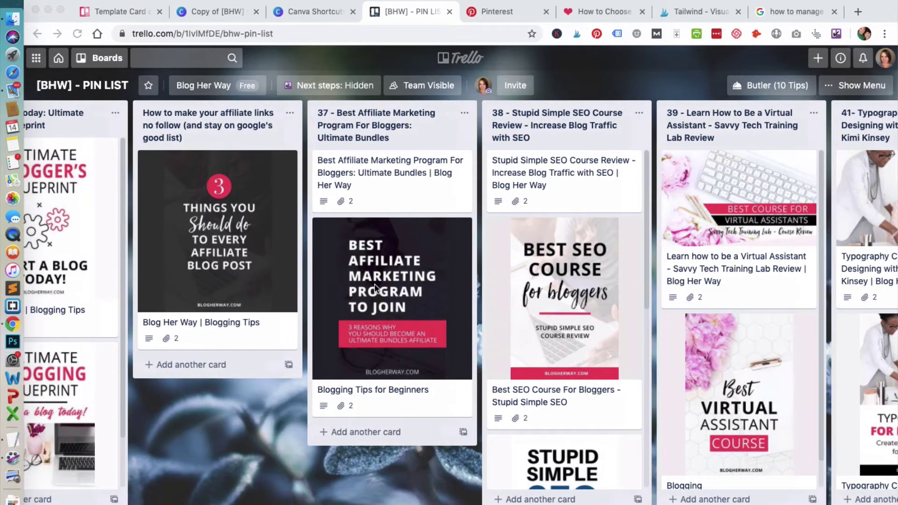
{"action": "scroll", "coordinate": [425, 296], "scroll_direction": "right", "scroll_amount": 4}
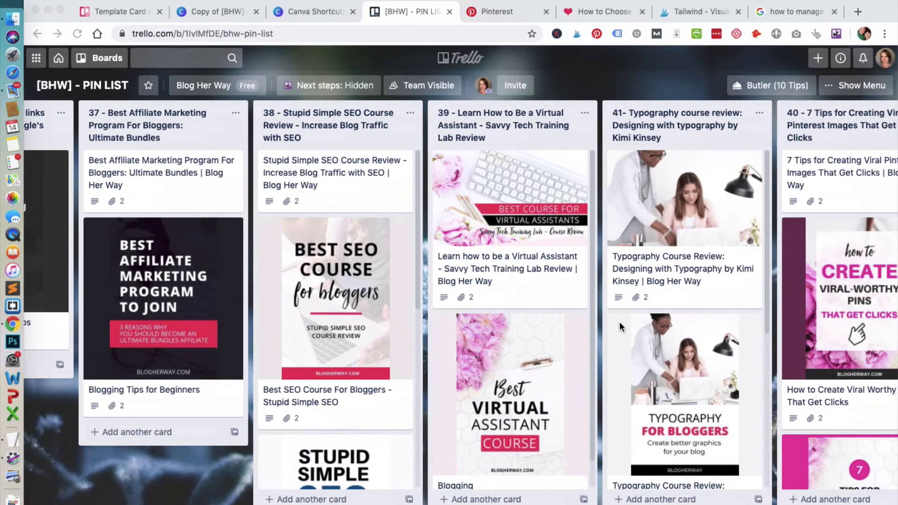
{"action": "scroll", "coordinate": [619, 327], "scroll_direction": "right", "scroll_amount": 8}
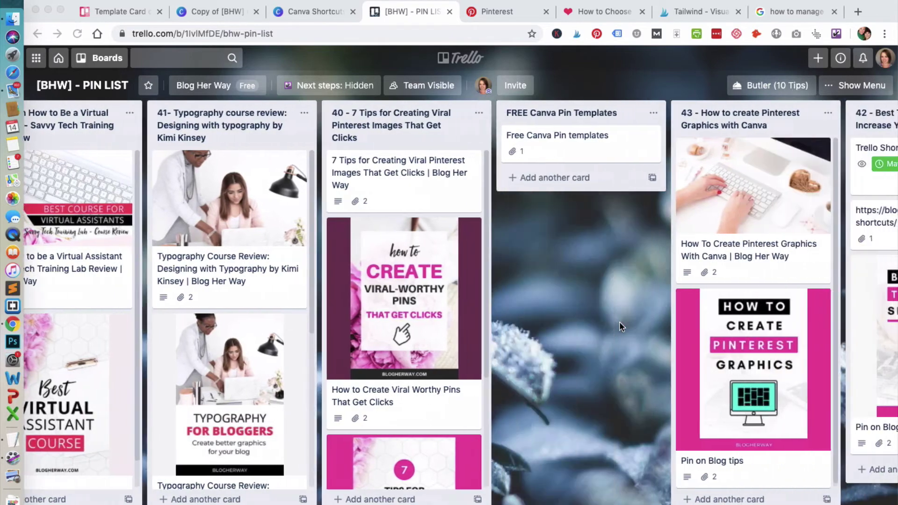
{"action": "scroll", "coordinate": [619, 326], "scroll_direction": "right", "scroll_amount": 8}
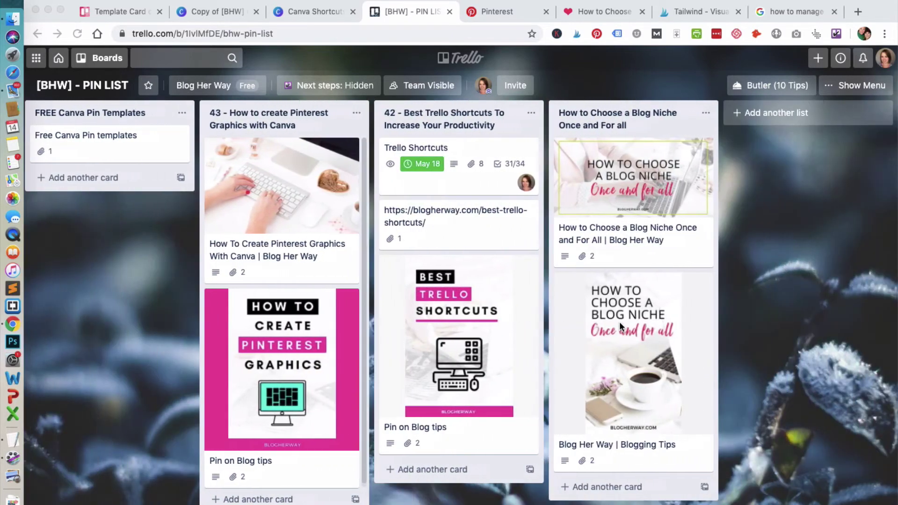
Publish the Pinterest pin to the 'Blog tips' board, found by searching 'blog tips'
{"action": "left_click", "coordinate": [492, 14]}
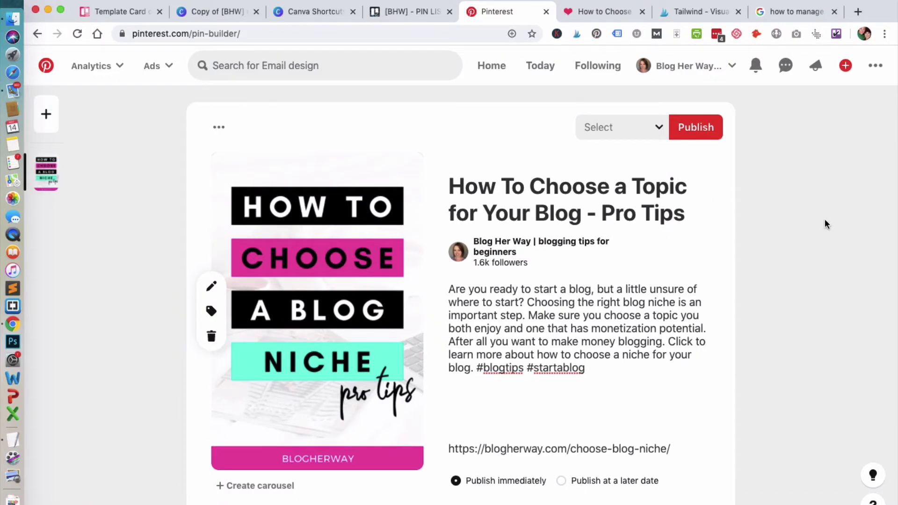
{"action": "left_click", "coordinate": [653, 127]}
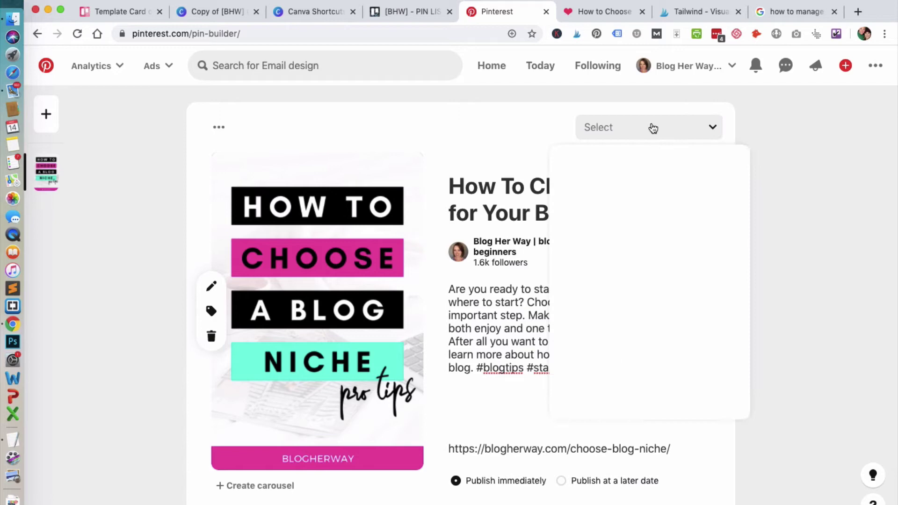
{"action": "type", "text": "b"}
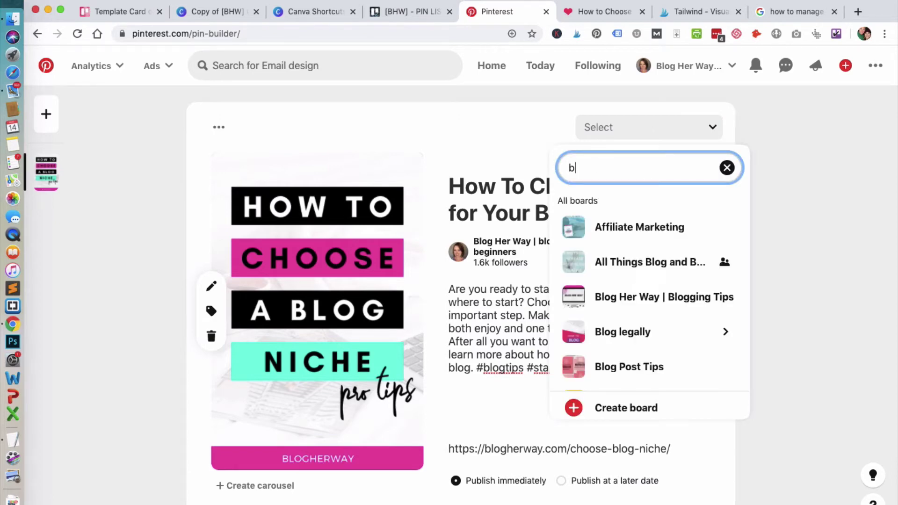
{"action": "type", "text": "log tips"}
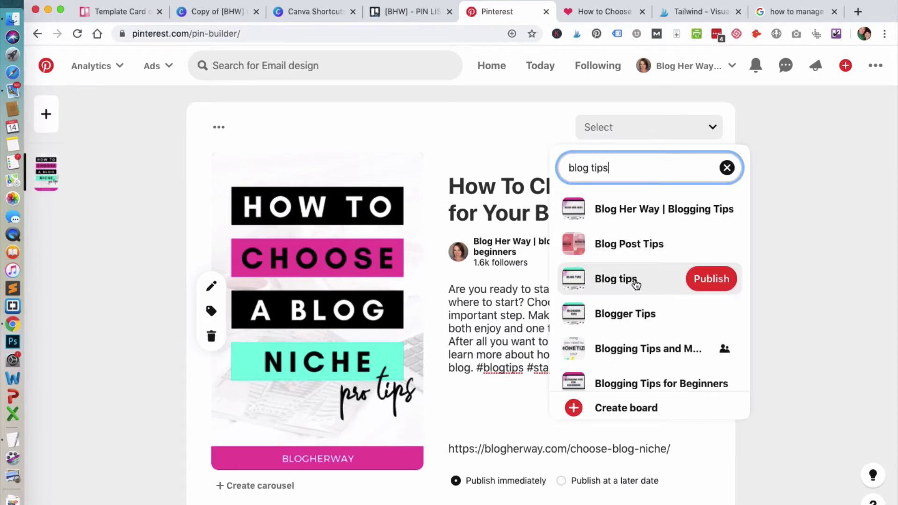
{"action": "left_click", "coordinate": [712, 282]}
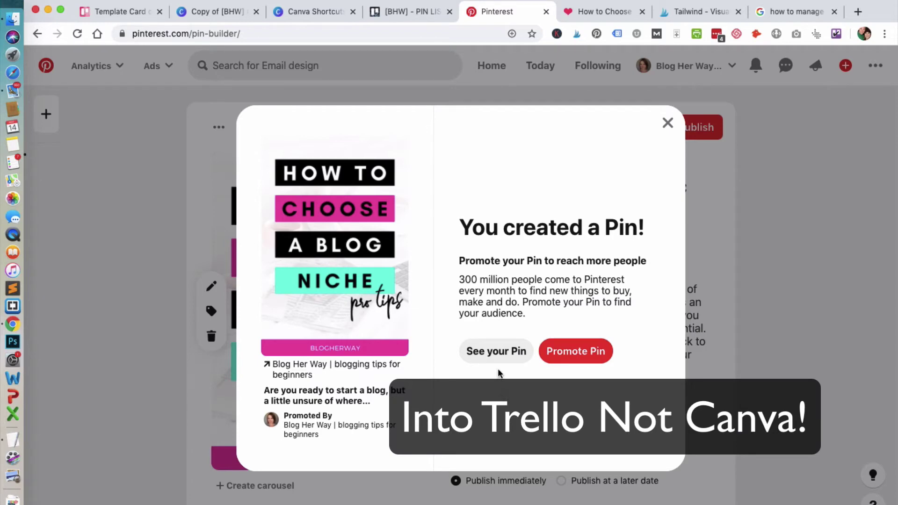
Open the published pin and drag its URL into the Trello blog-niche list as a card
{"action": "left_click", "coordinate": [506, 352]}
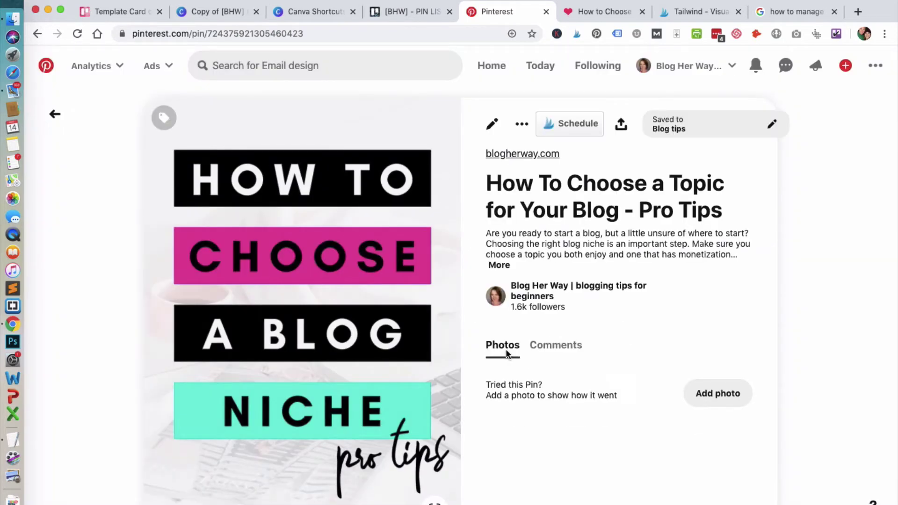
{"action": "left_click", "coordinate": [311, 36]}
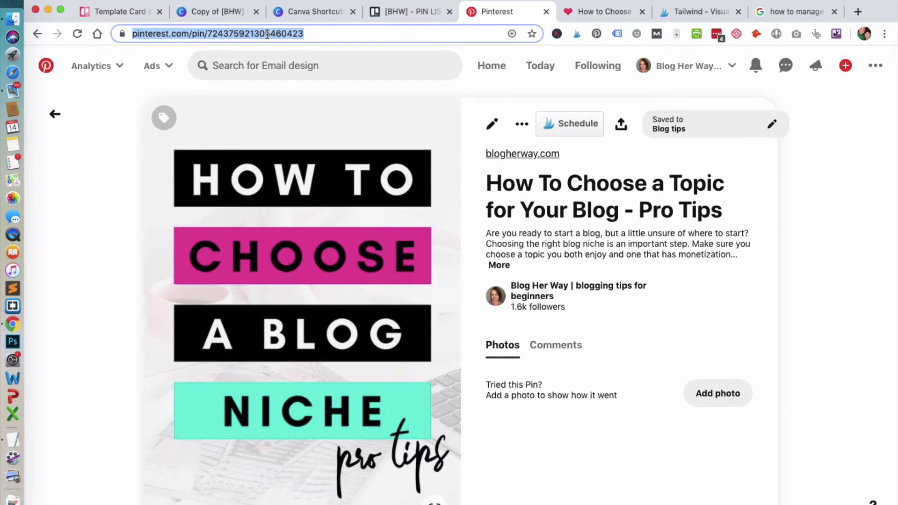
{"action": "left_click_drag", "start_coordinate": [267, 34], "coordinate": [603, 484]}
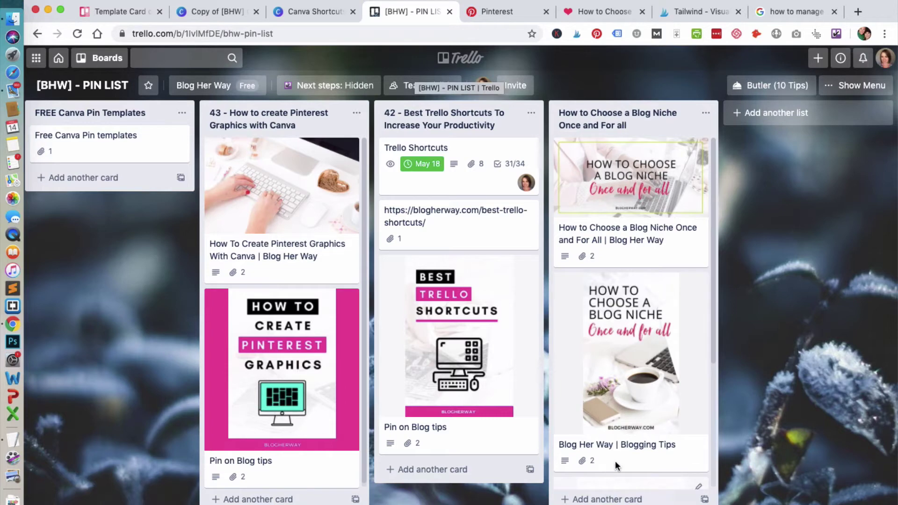
Scroll down the How to Choose a Blog Niche list to reveal the Pin on Blog tips card
{"action": "scroll", "coordinate": [628, 412], "scroll_direction": "down", "scroll_amount": 5}
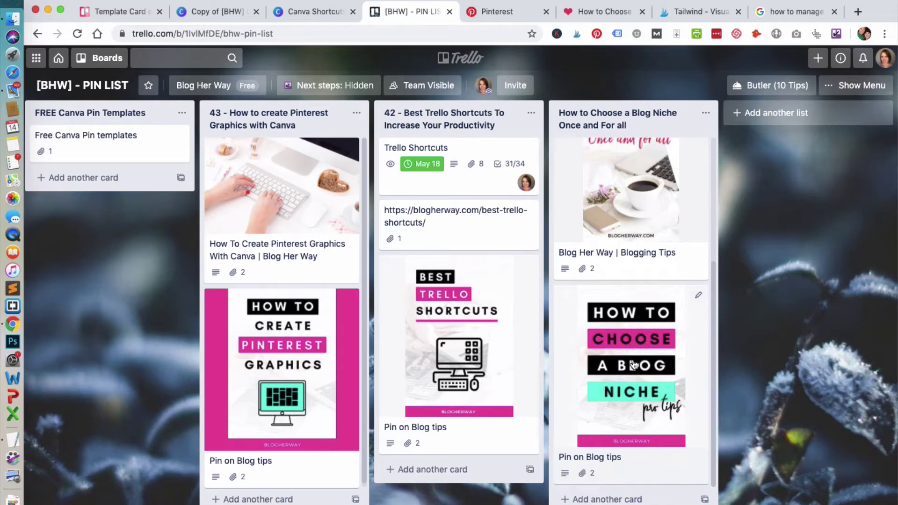
Open the Pin on Blog tips card and review its description, cover image and Pinterest link attachment
{"action": "left_click", "coordinate": [634, 365]}
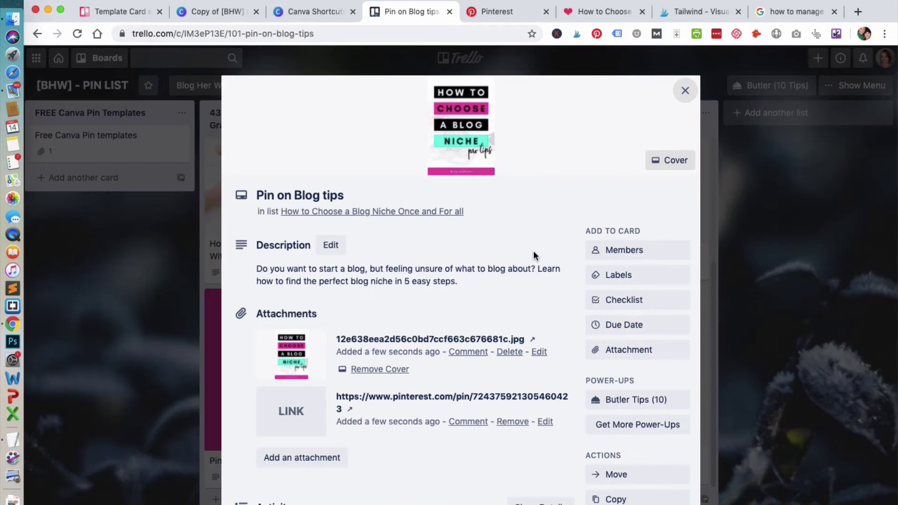
{"action": "scroll", "coordinate": [536, 255], "scroll_direction": "down", "scroll_amount": 2}
{"action": "scroll", "coordinate": [534, 252], "scroll_direction": "down", "scroll_amount": 1}
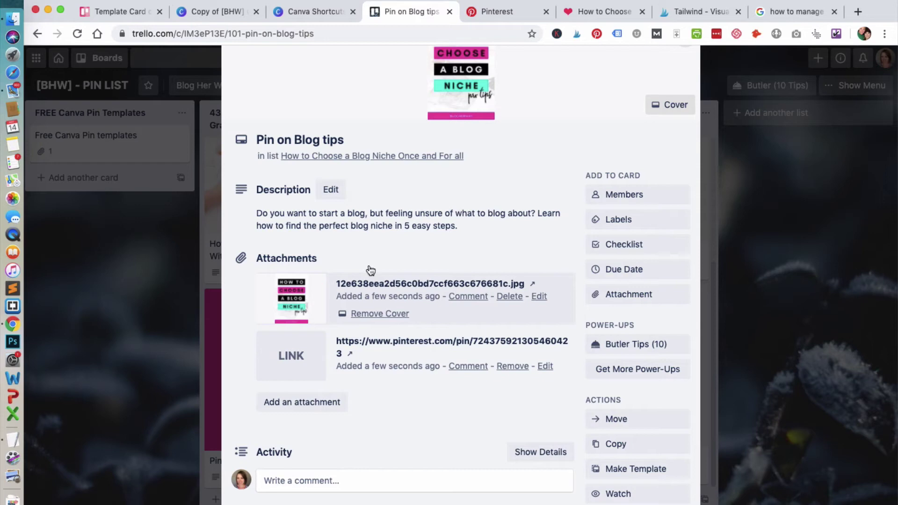
{"action": "scroll", "coordinate": [465, 224], "scroll_direction": "up", "scroll_amount": 3}
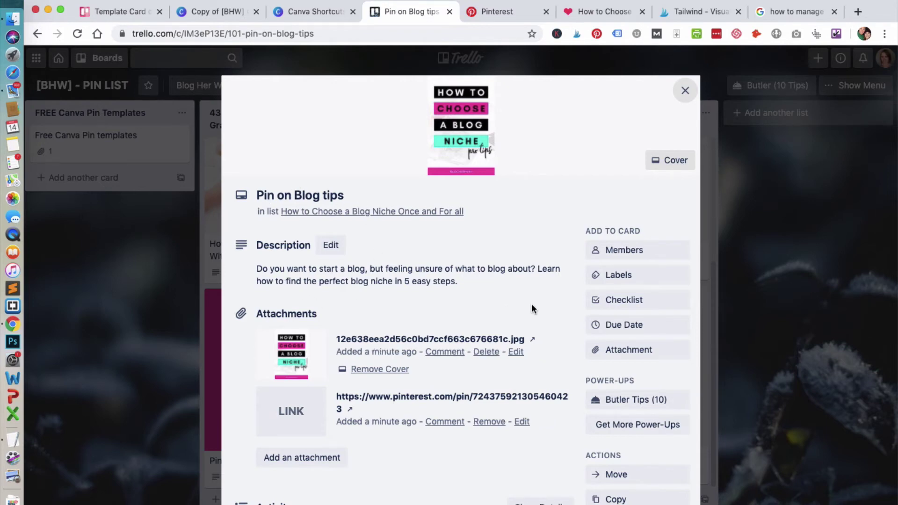
{"action": "scroll", "coordinate": [499, 286], "scroll_direction": "down", "scroll_amount": 3}
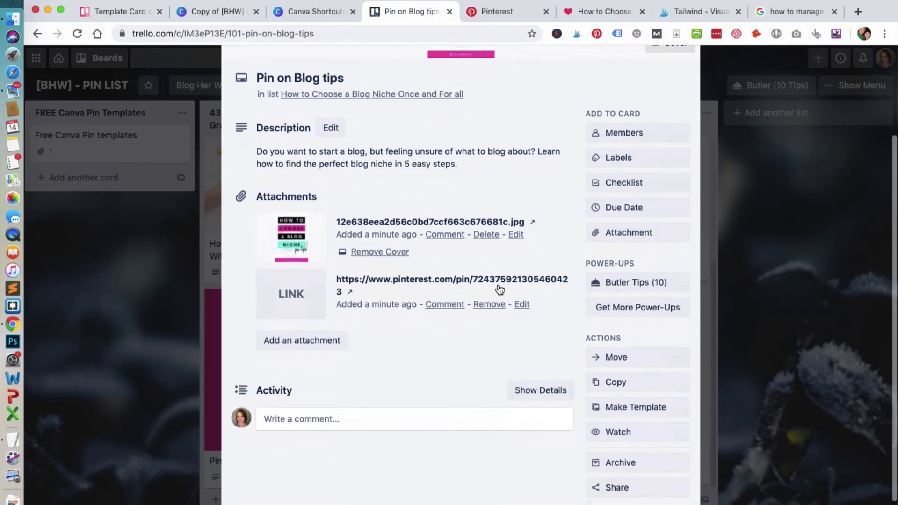
{"action": "scroll", "coordinate": [499, 290], "scroll_direction": "up", "scroll_amount": 3}
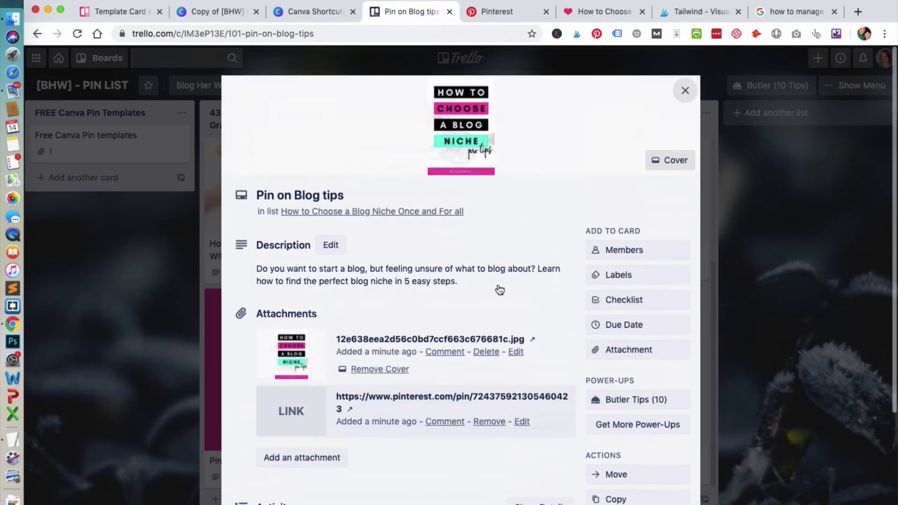
Close the card and scroll the last list back to its top
{"action": "left_click", "coordinate": [685, 92]}
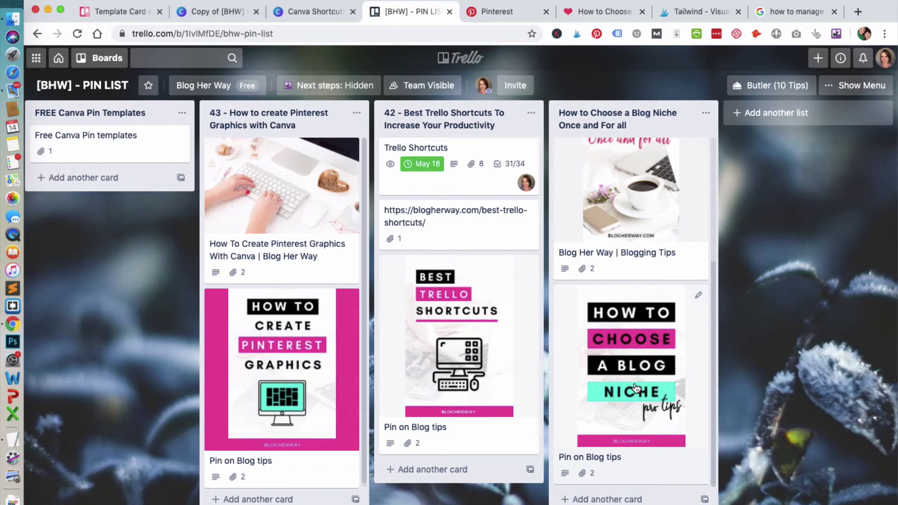
{"action": "scroll", "coordinate": [635, 388], "scroll_direction": "up", "scroll_amount": 5}
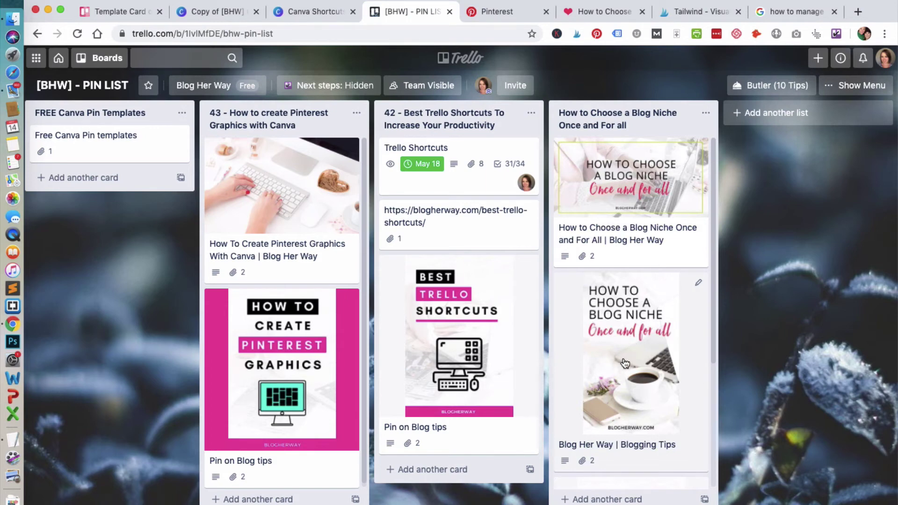
{"action": "left_click", "coordinate": [640, 178]}
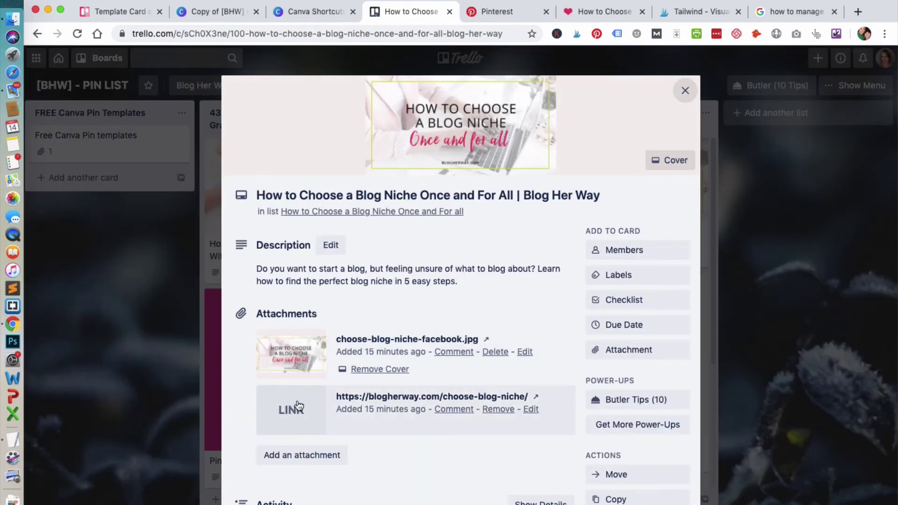
{"action": "left_click", "coordinate": [684, 92]}
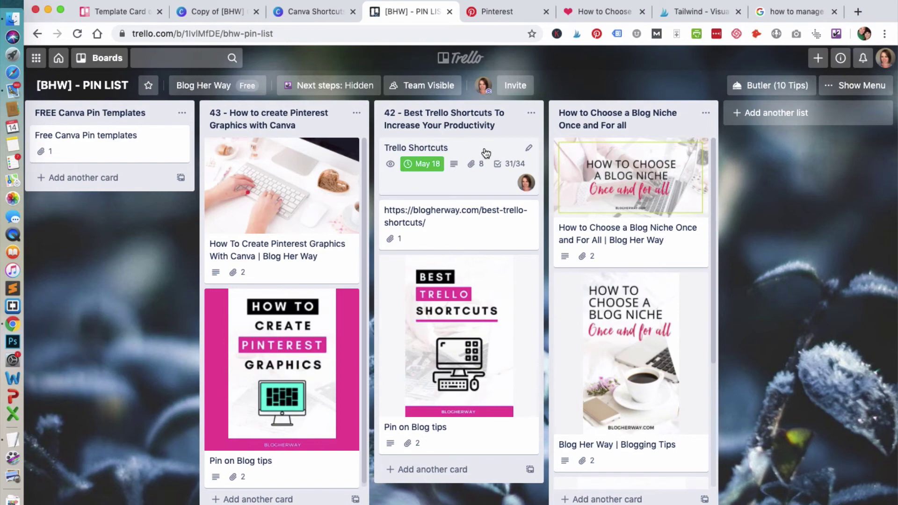
{"action": "left_click", "coordinate": [486, 153]}
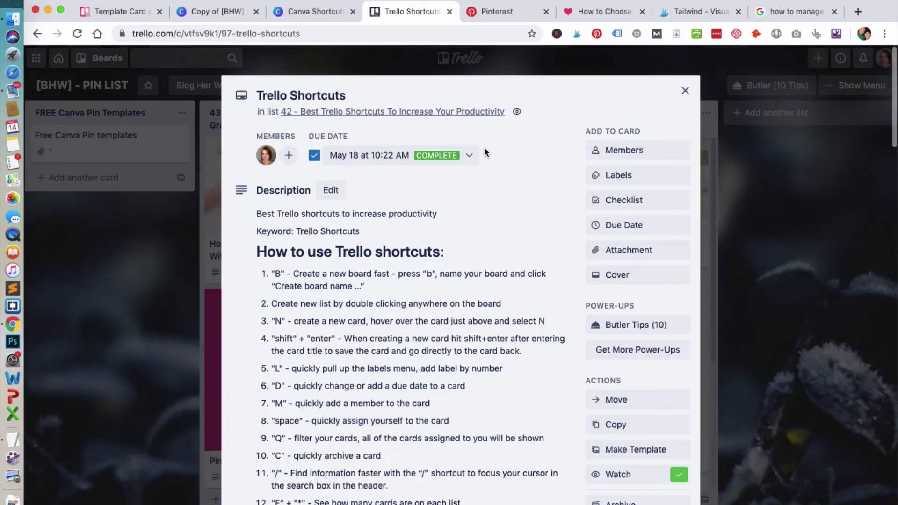
{"action": "scroll", "coordinate": [520, 304], "scroll_direction": "down", "scroll_amount": 10}
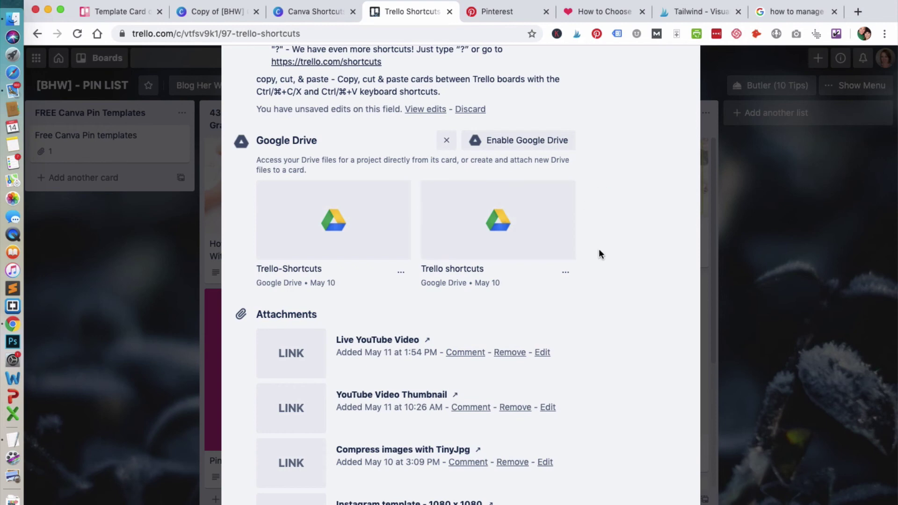
{"action": "scroll", "coordinate": [600, 253], "scroll_direction": "down", "scroll_amount": 3}
{"action": "scroll", "coordinate": [600, 254], "scroll_direction": "down", "scroll_amount": 2}
{"action": "scroll", "coordinate": [600, 254], "scroll_direction": "up", "scroll_amount": 20}
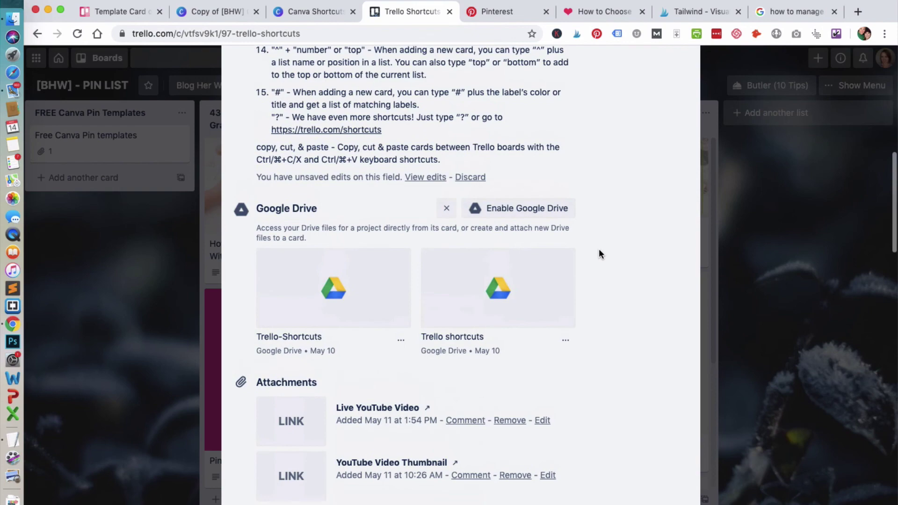
{"action": "scroll", "coordinate": [601, 254], "scroll_direction": "up", "scroll_amount": 2}
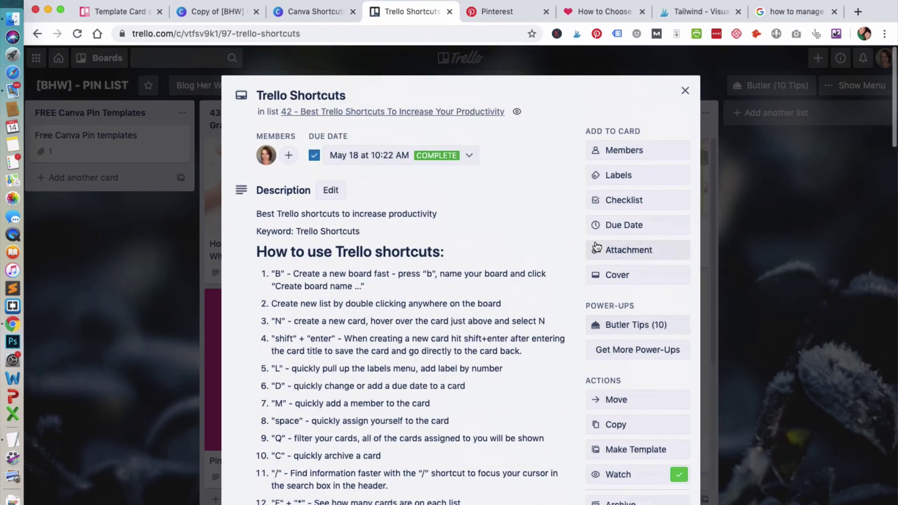
{"action": "left_click", "coordinate": [685, 91]}
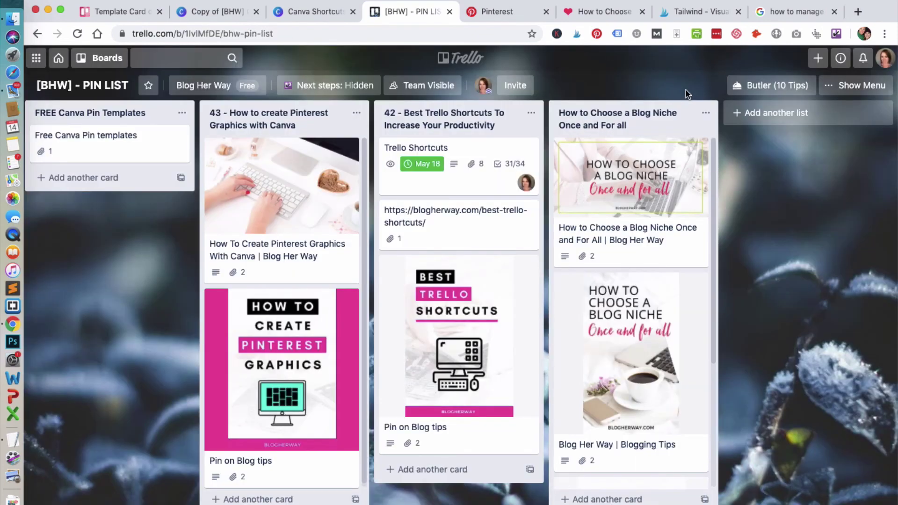